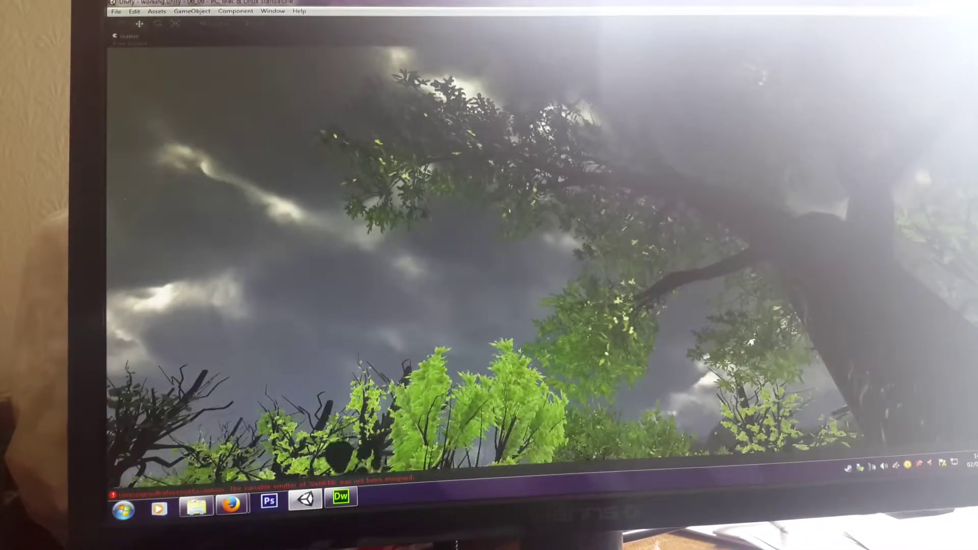
Leave the game view and return to the full Unity editor
{"action": "key", "text": "ctrl+p"}
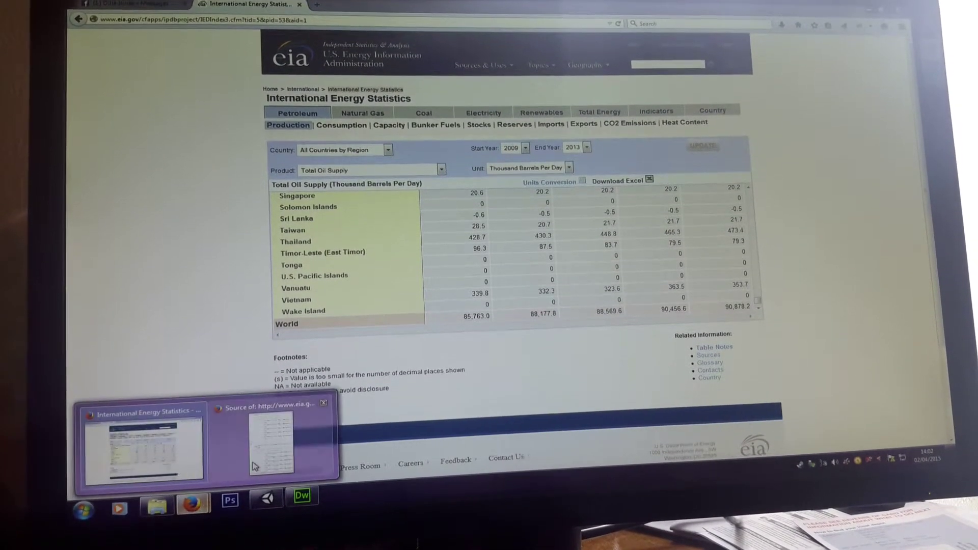
Check the World row's page-source totals, then switch to the C# script in the code editor
{"action": "left_click", "coordinate": [260, 436]}
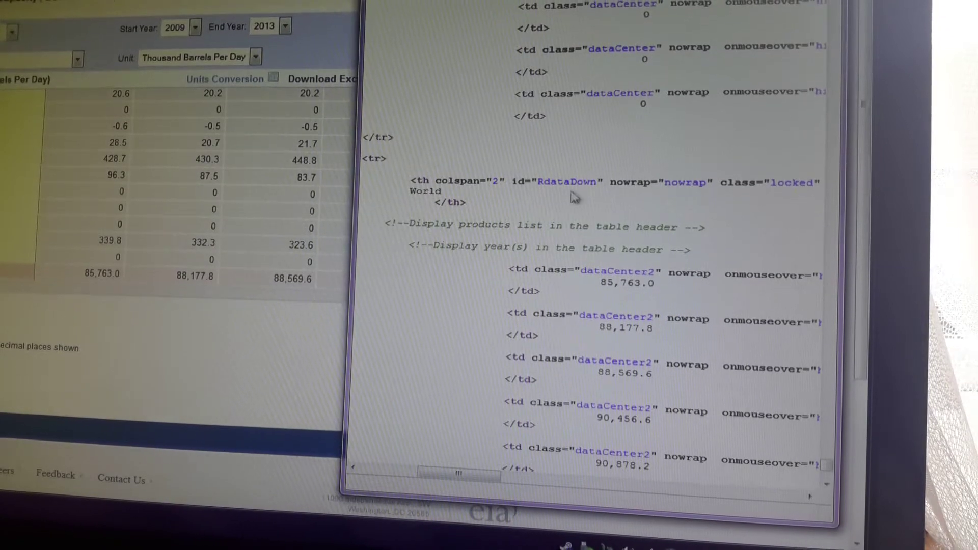
{"action": "scroll", "coordinate": [413, 217], "scroll_direction": "down", "scroll_amount": 1}
{"action": "scroll", "coordinate": [432, 209], "scroll_direction": "down", "scroll_amount": 1}
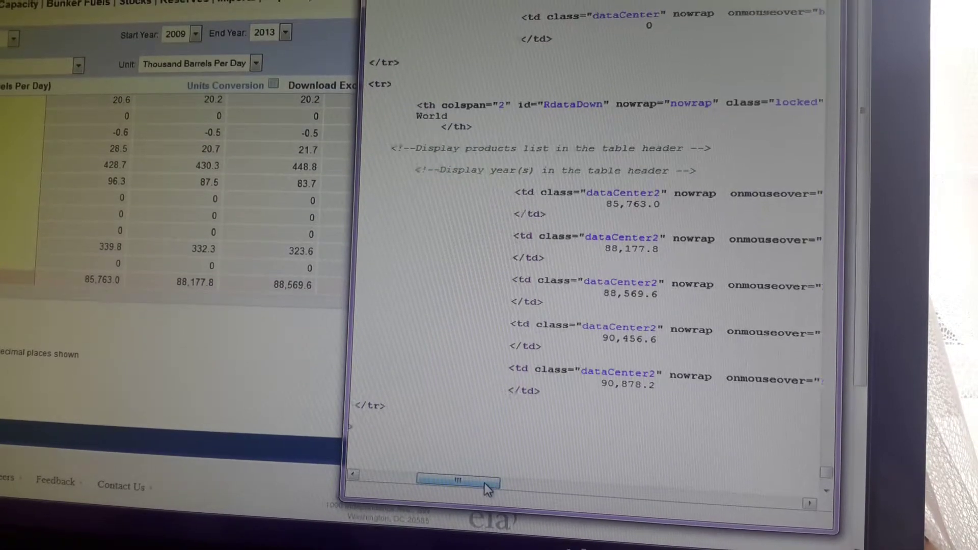
{"action": "mouse_move", "coordinate": [485, 482]}
{"action": "left_mouse_down"}
{"action": "mouse_move", "coordinate": [473, 483]}
{"action": "mouse_move", "coordinate": [514, 496]}
{"action": "left_mouse_up"}
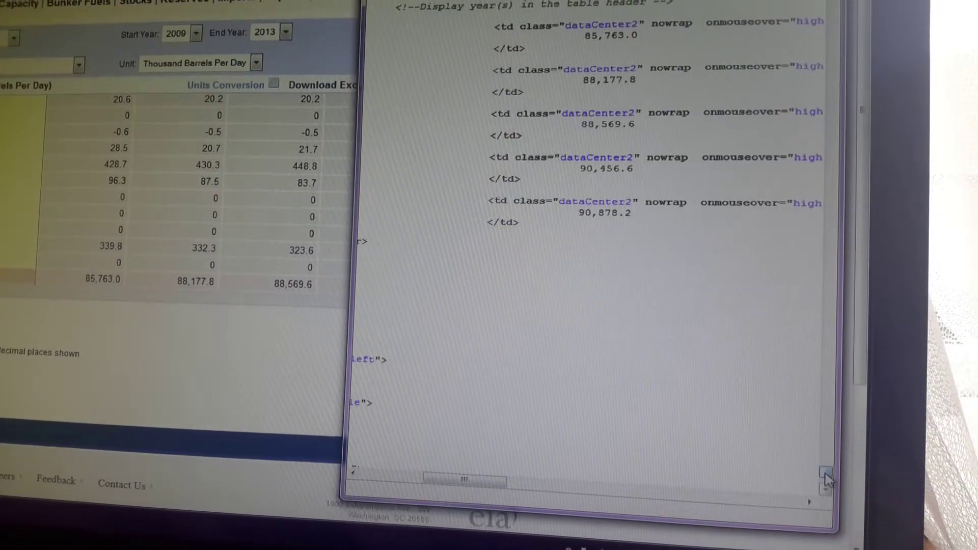
{"action": "scroll", "coordinate": [615, 346], "scroll_direction": "up", "scroll_amount": 4}
{"action": "scroll", "coordinate": [616, 346], "scroll_direction": "up", "scroll_amount": 1}
{"action": "scroll", "coordinate": [627, 193], "scroll_direction": "down", "scroll_amount": 3}
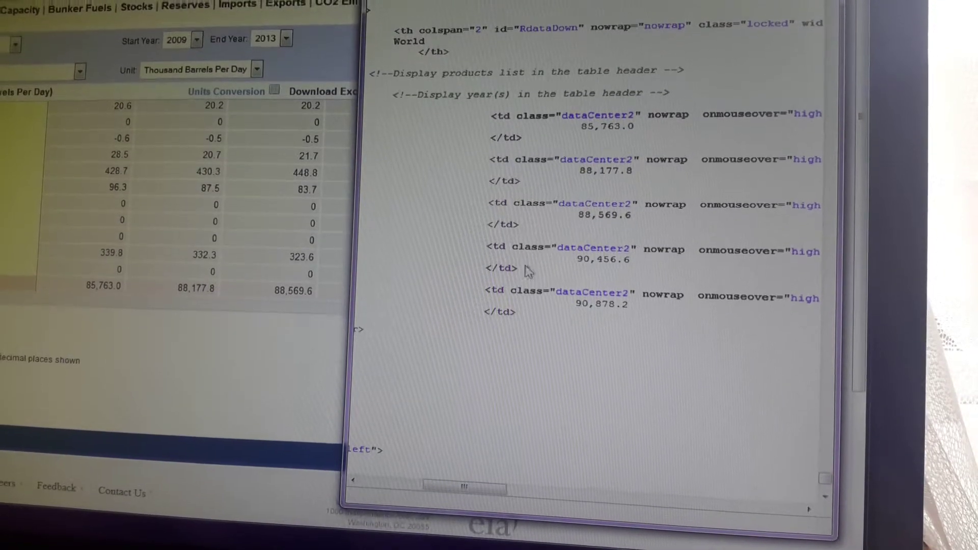
{"action": "key", "text": "alt+Tab"}
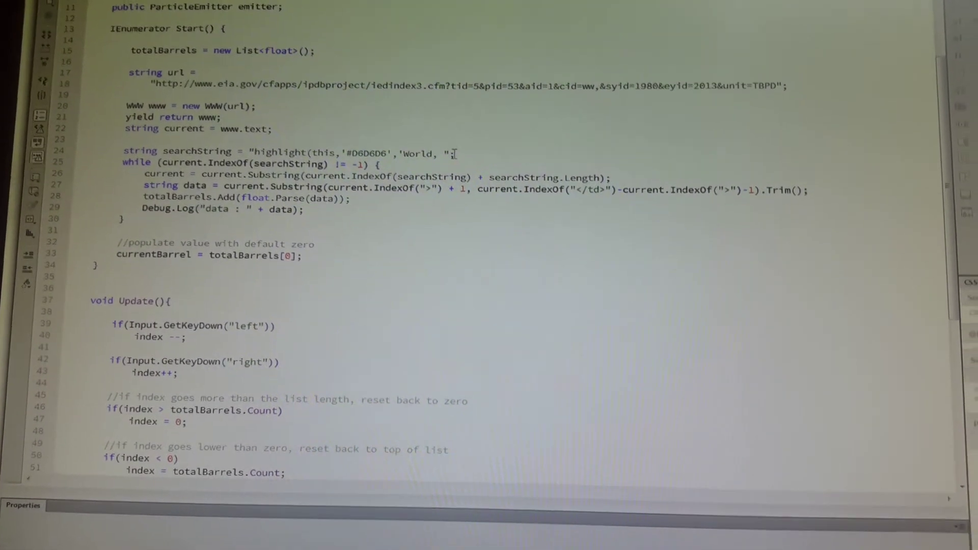
{"action": "scroll", "coordinate": [451, 147], "scroll_direction": "down", "scroll_amount": 1}
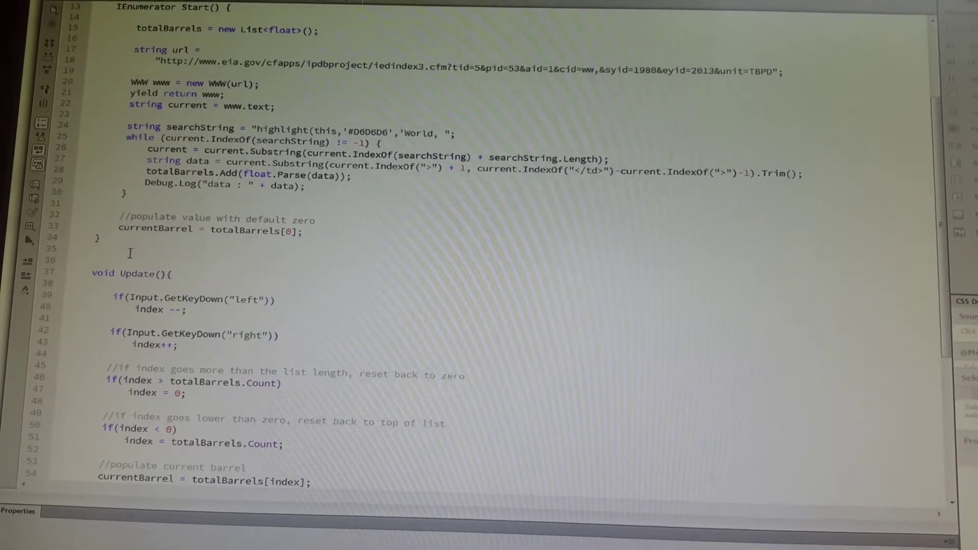
{"action": "scroll", "coordinate": [132, 258], "scroll_direction": "down", "scroll_amount": 1}
{"action": "scroll", "coordinate": [233, 252], "scroll_direction": "down", "scroll_amount": 2}
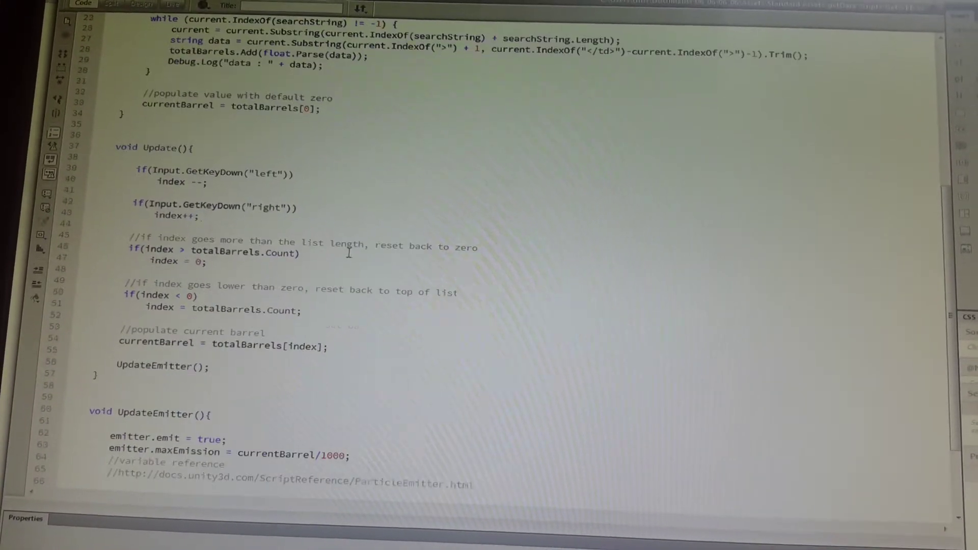